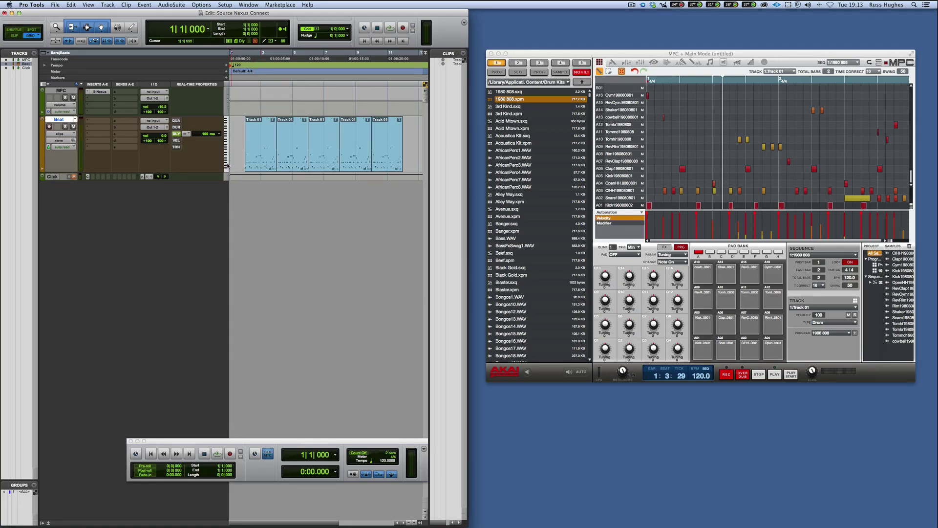
Step: In MPC's Audio > Output preferences, keep Source Nexus as the output device and scroll the Active Output Channels list
click(602, 57)
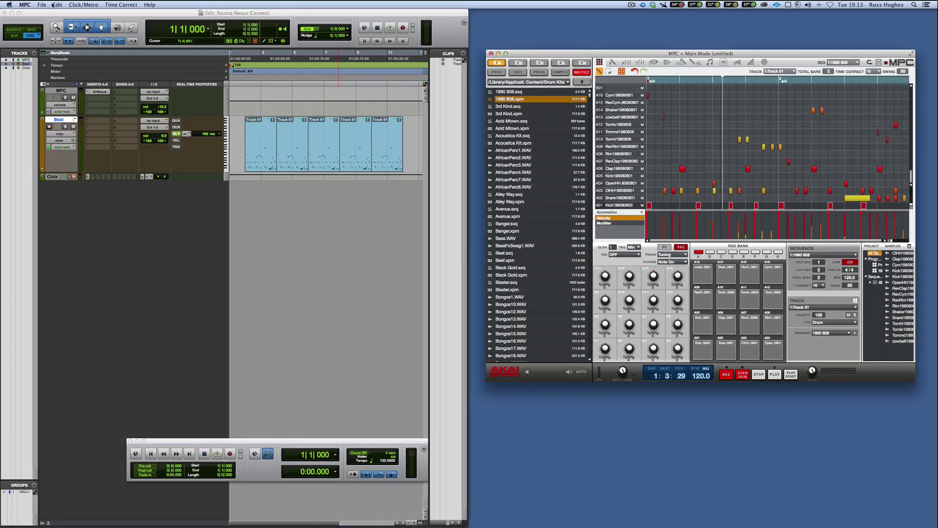
click(25, 5)
click(35, 31)
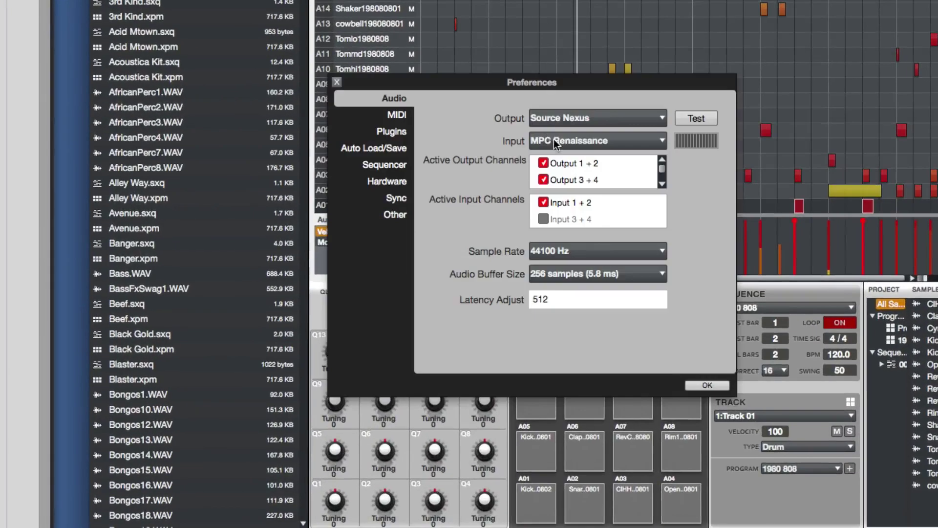
click(555, 119)
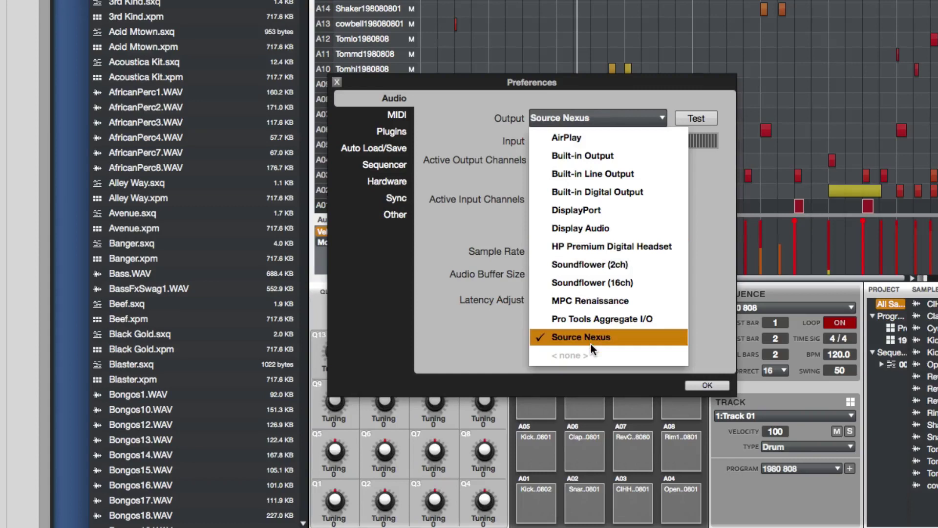
click(538, 338)
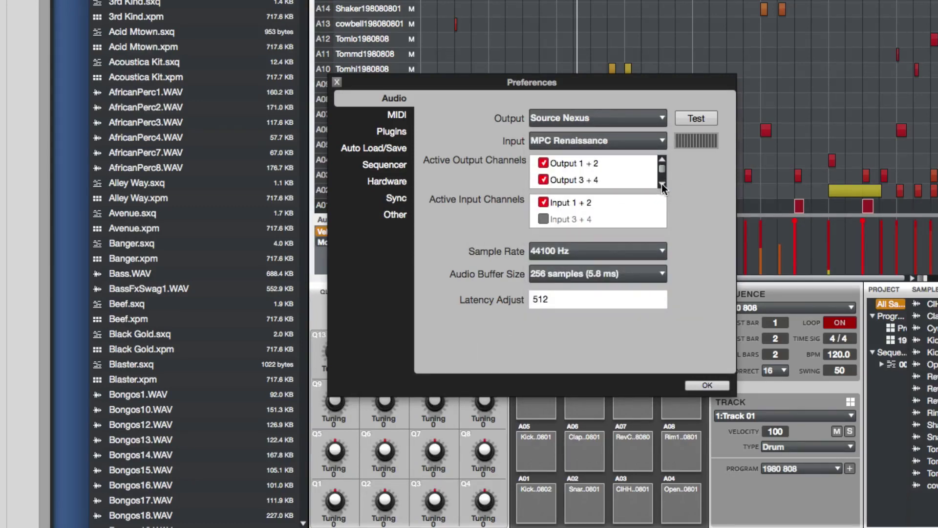
drag(663, 172, 663, 162)
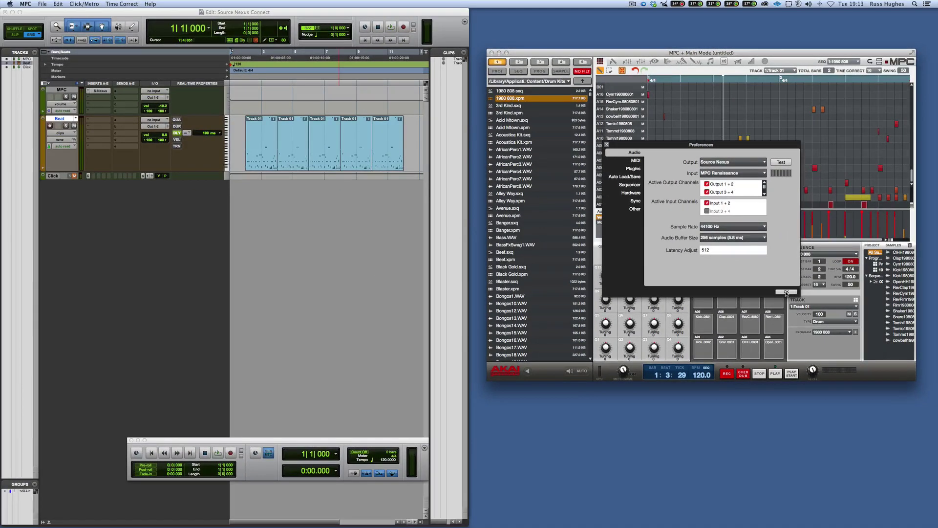
Step: Close MPC preferences, play and stop the Pro Tools session, then open the MPC track's S-Nexus insert
click(786, 292)
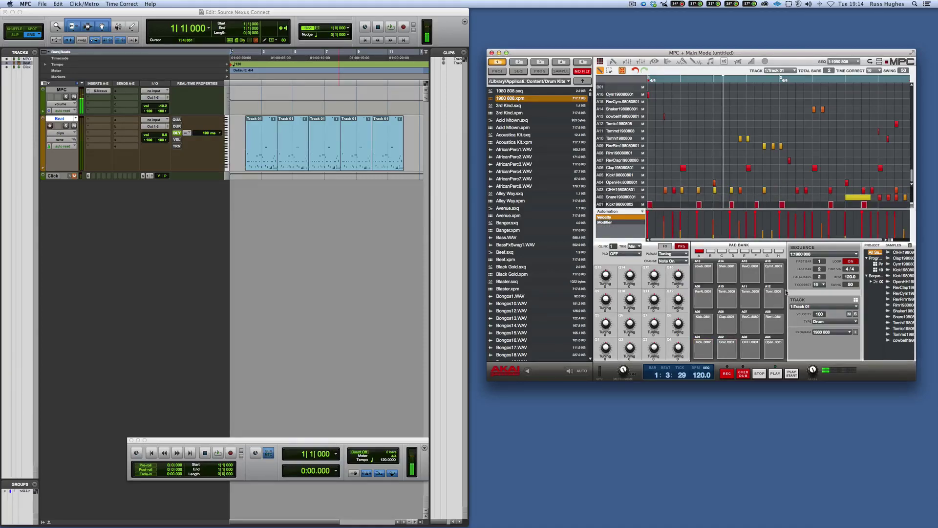
click(280, 180)
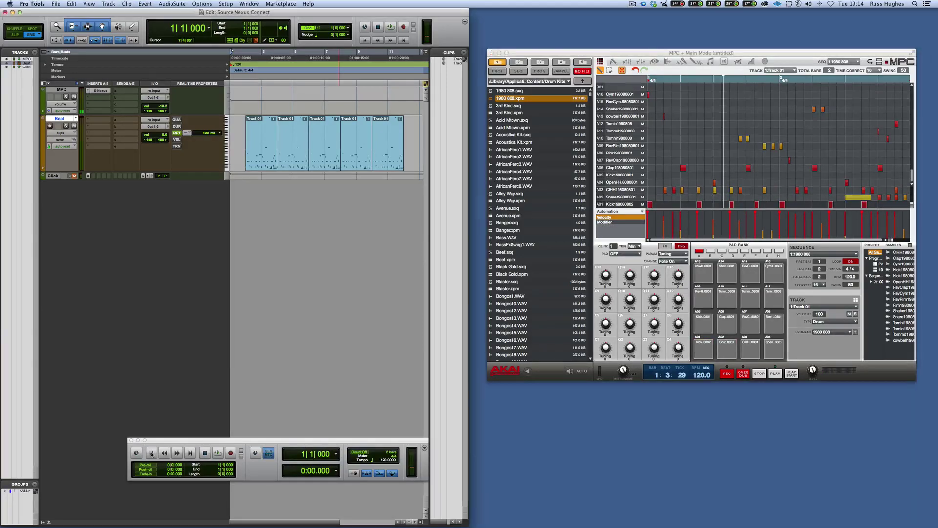
key(space)
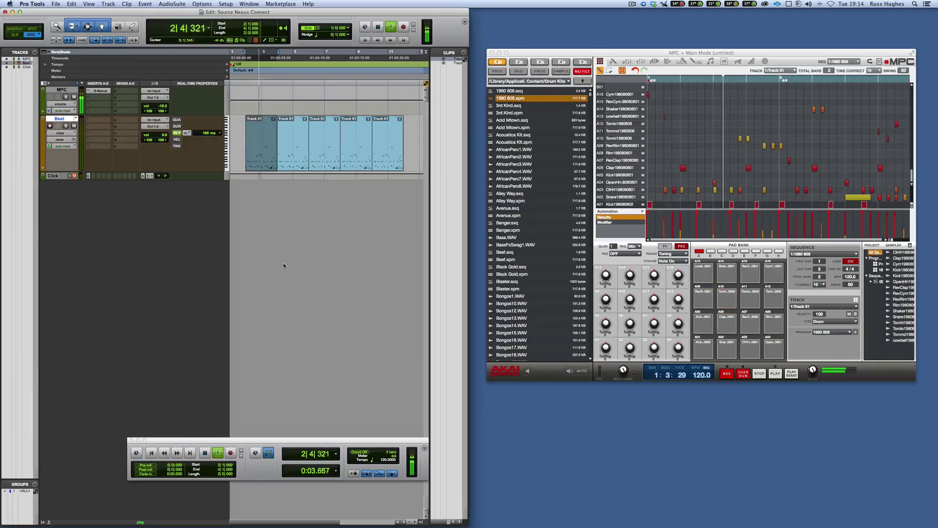
key(space)
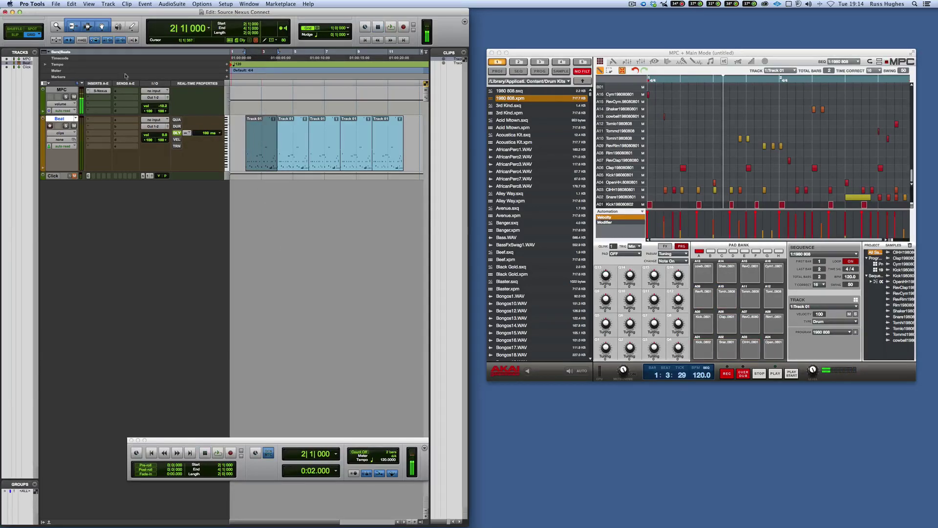
click(103, 90)
Step: Move the Source-Nexus window below the tracks and confirm its channels at 1 and 23
drag(322, 90, 291, 204)
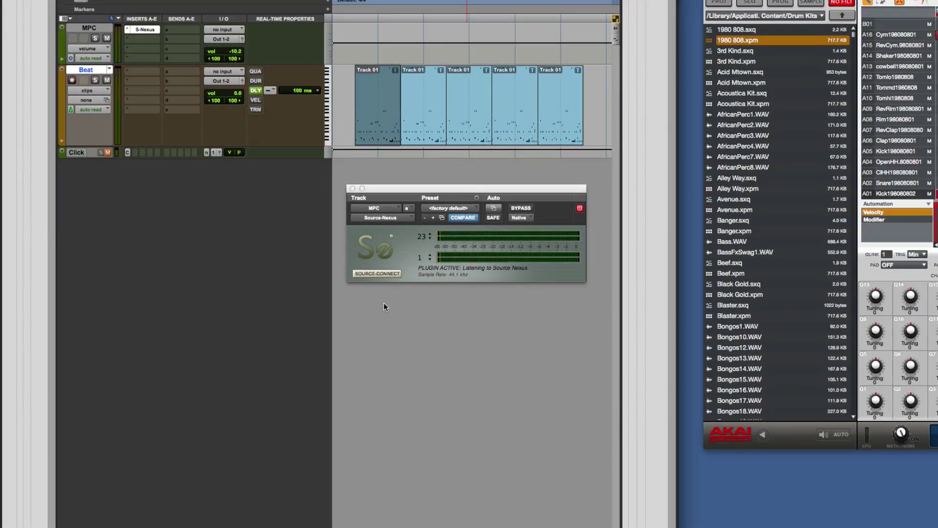
click(429, 259)
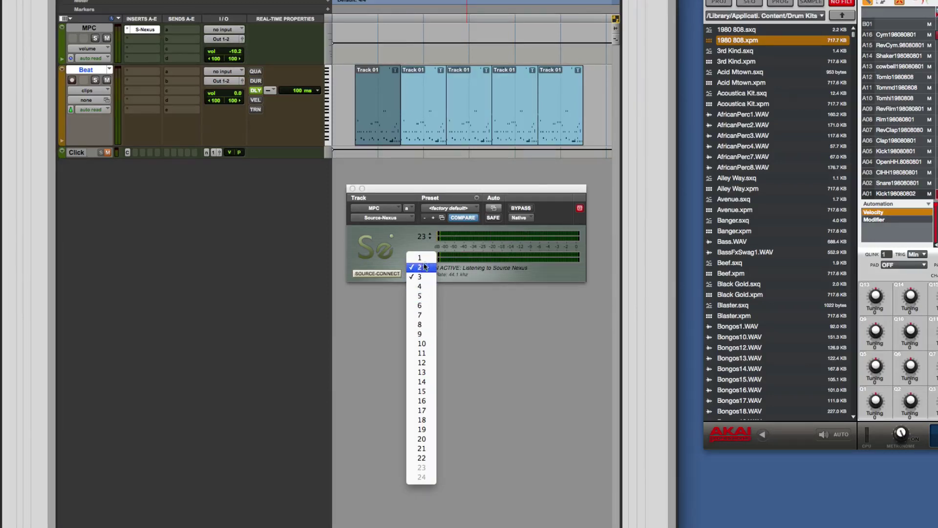
click(388, 251)
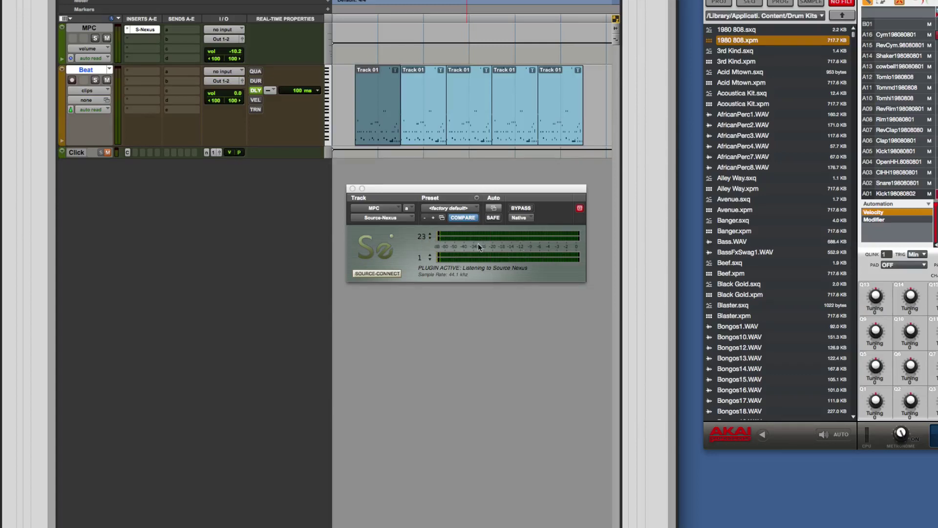
click(427, 238)
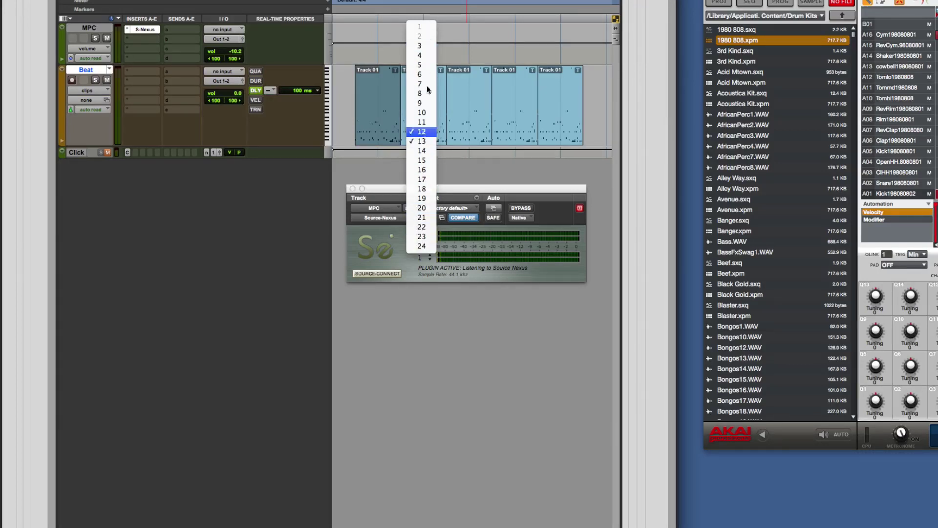
click(470, 189)
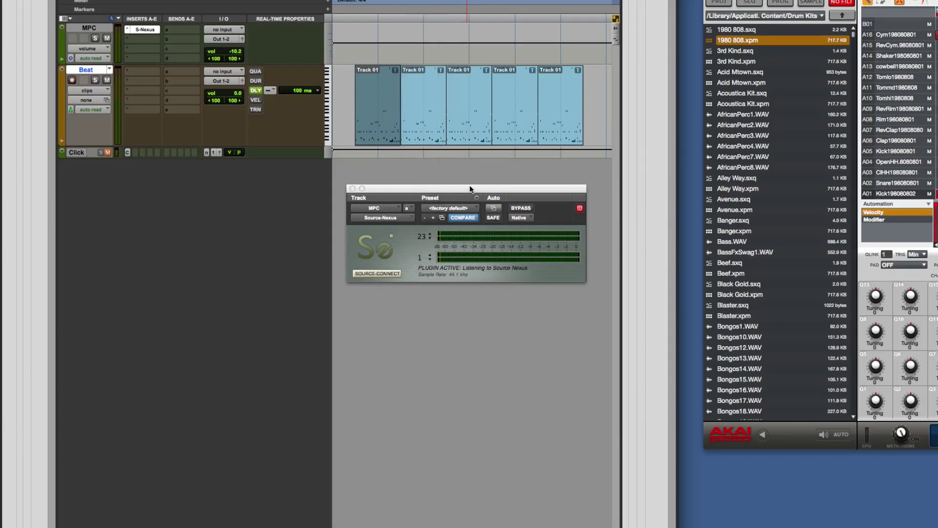
Step: Recheck both Source-Nexus channel pop-ups, leaving them at 1 and 23
click(428, 258)
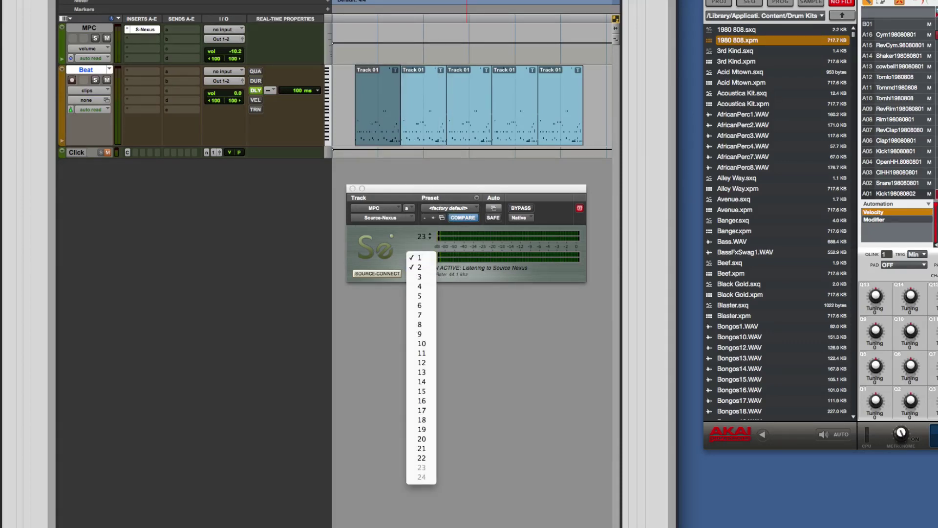
click(397, 239)
click(431, 237)
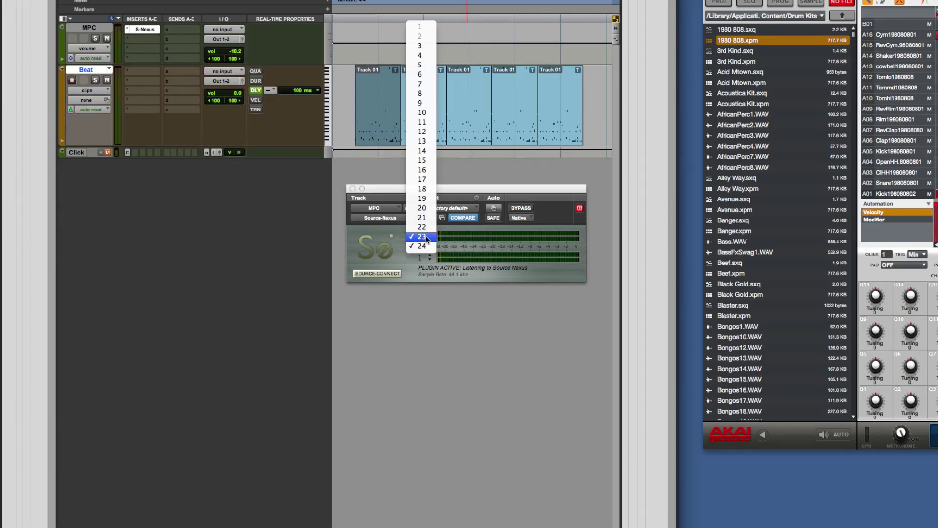
click(397, 251)
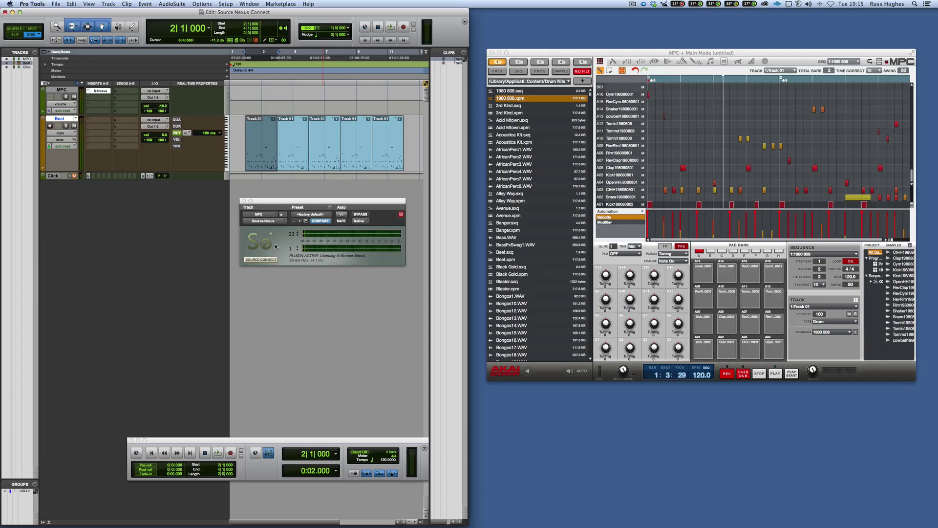
Step: Play the MPC beat through Source Nexus, unmute the Click track, and switch to MPC and back to Pro Tools
key(space)
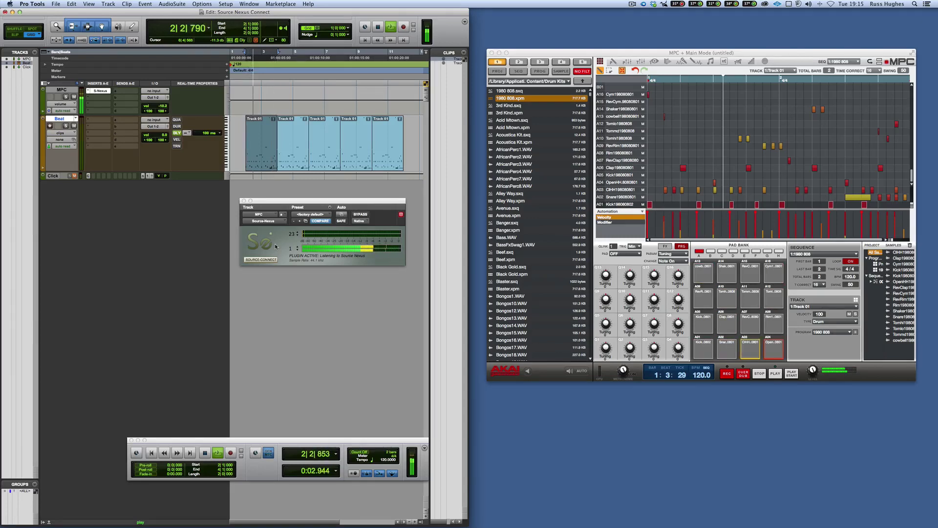
key(space)
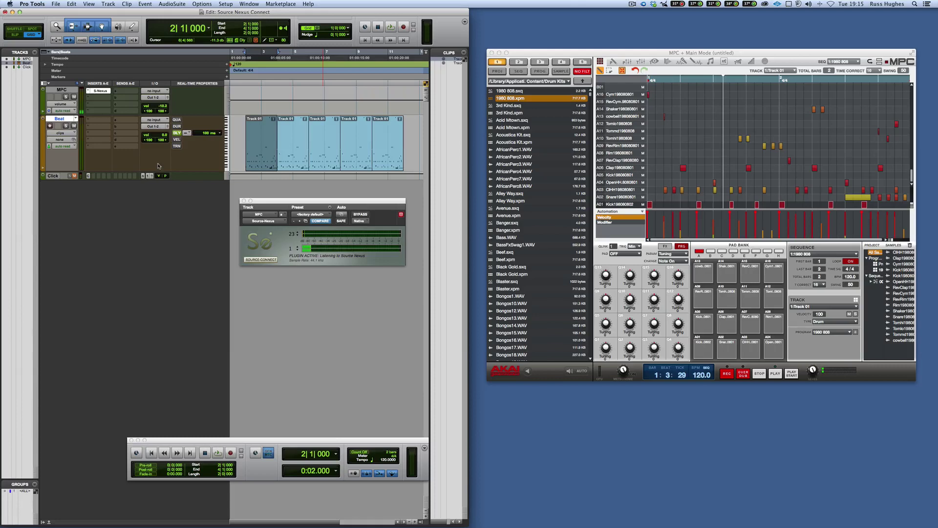
click(75, 177)
click(544, 54)
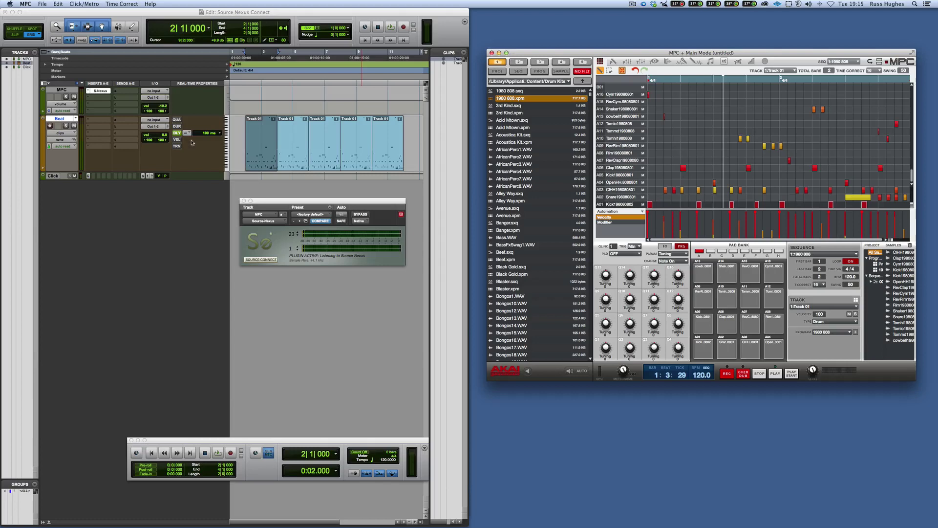
click(163, 418)
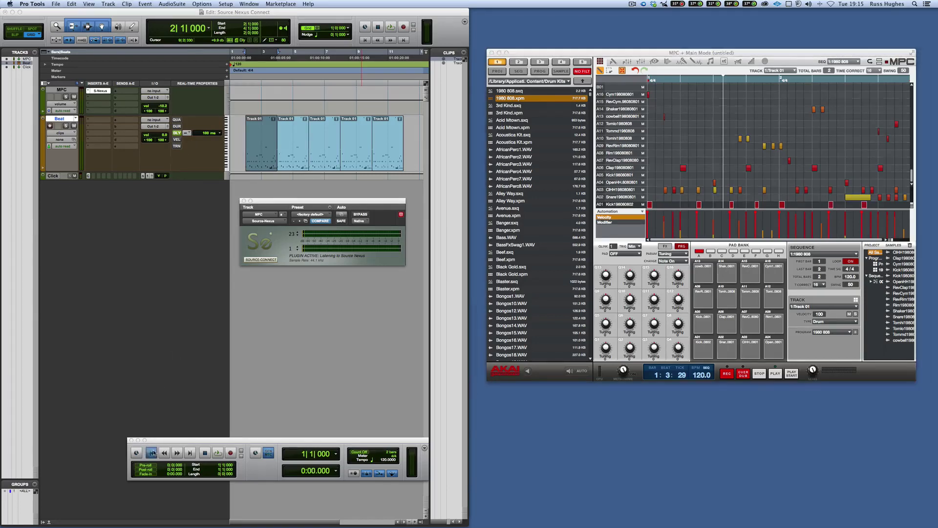
Step: Play the session from the start and stop with the counter back at 1|1|000
key(Return)
key(space)
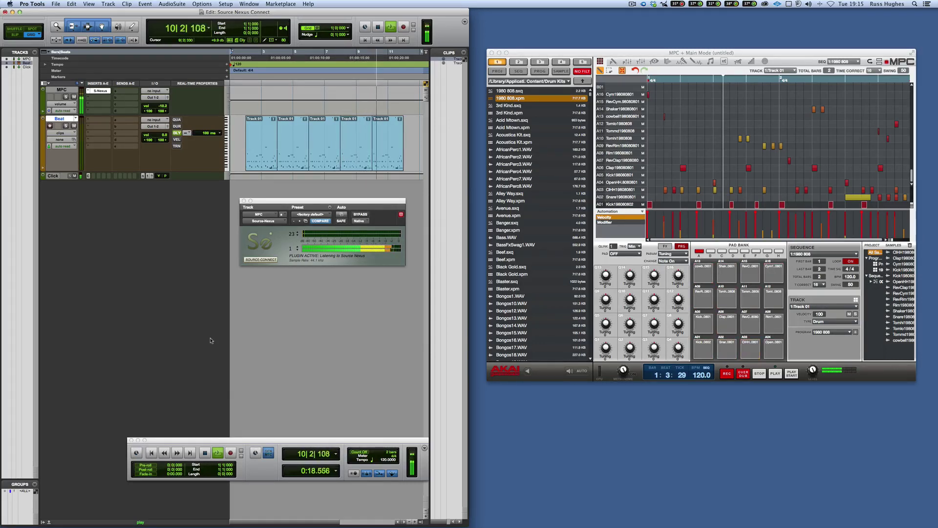
key(space)
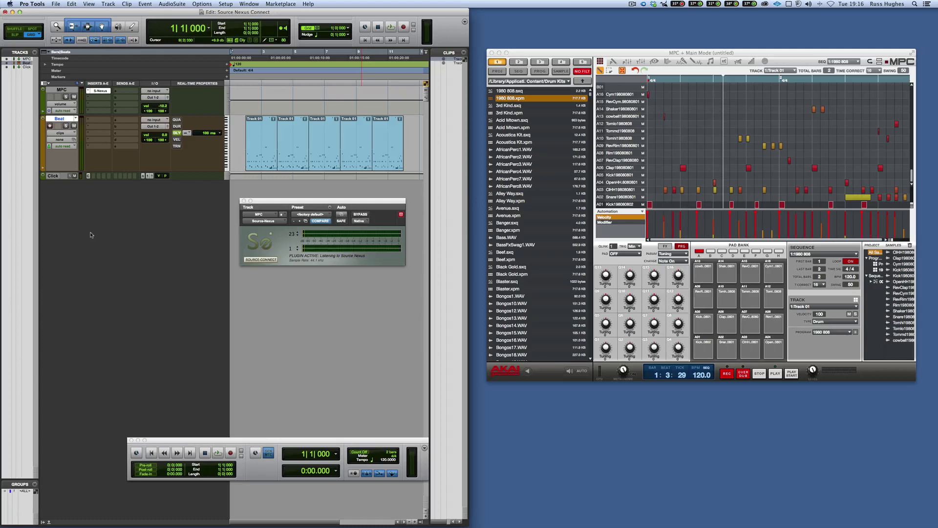
Step: Create a new stereo audio track and rename it MPC Audio
click(108, 4)
click(114, 12)
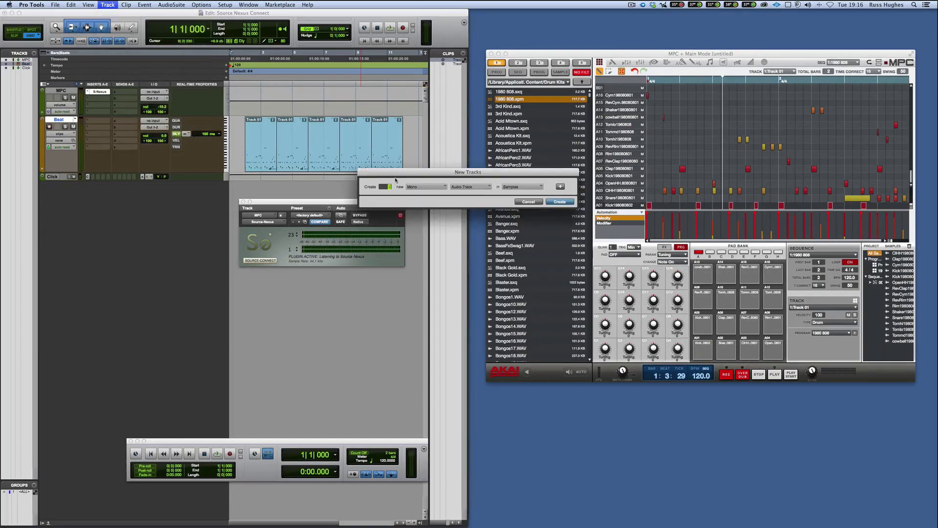
click(416, 187)
click(439, 195)
key(Return)
double_click(61, 176)
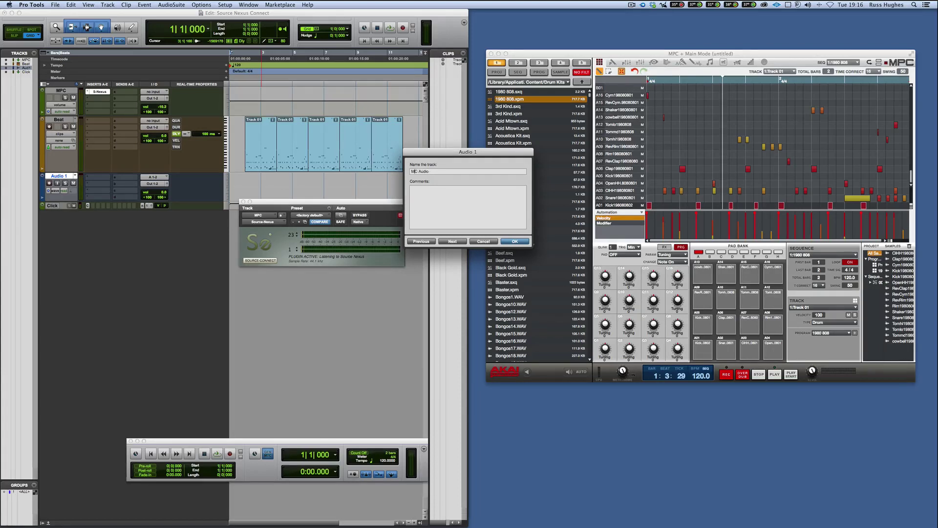
text(P)
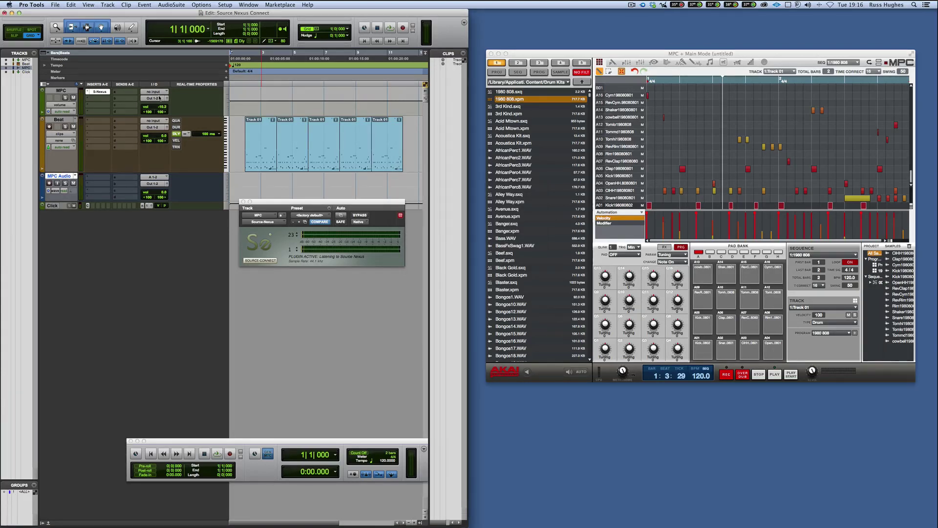
Step: Route the MPC track's output to Bus 7-8 and feed MPC Audio's input from Bus 7-8
click(152, 98)
mouse_move(168, 105)
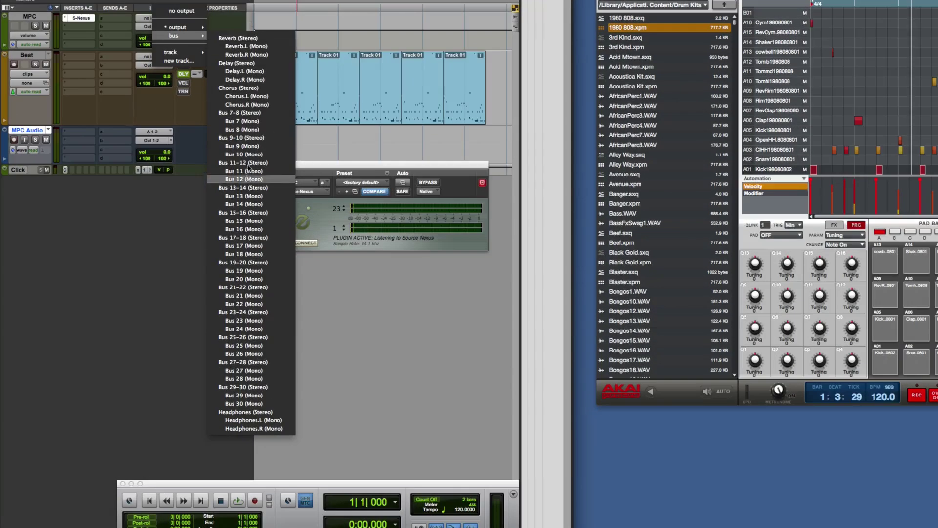
click(247, 113)
click(163, 133)
mouse_move(189, 140)
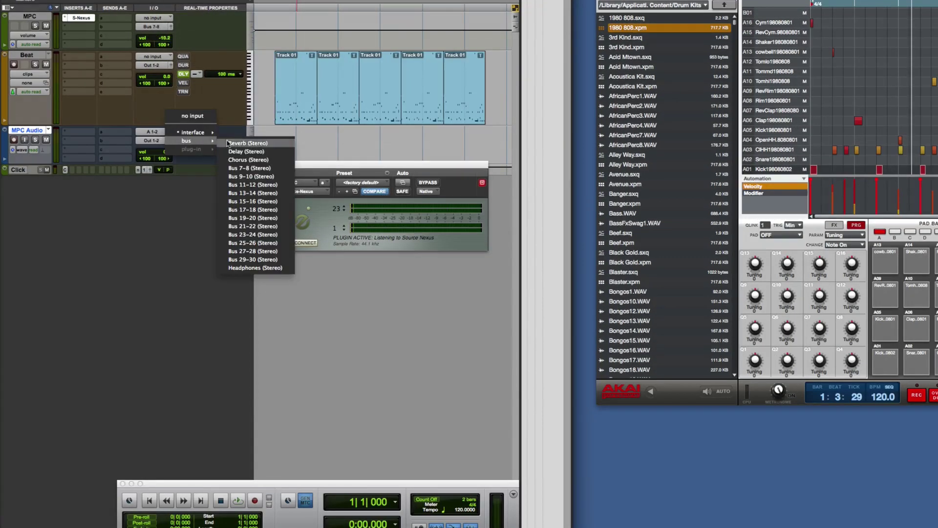
click(236, 168)
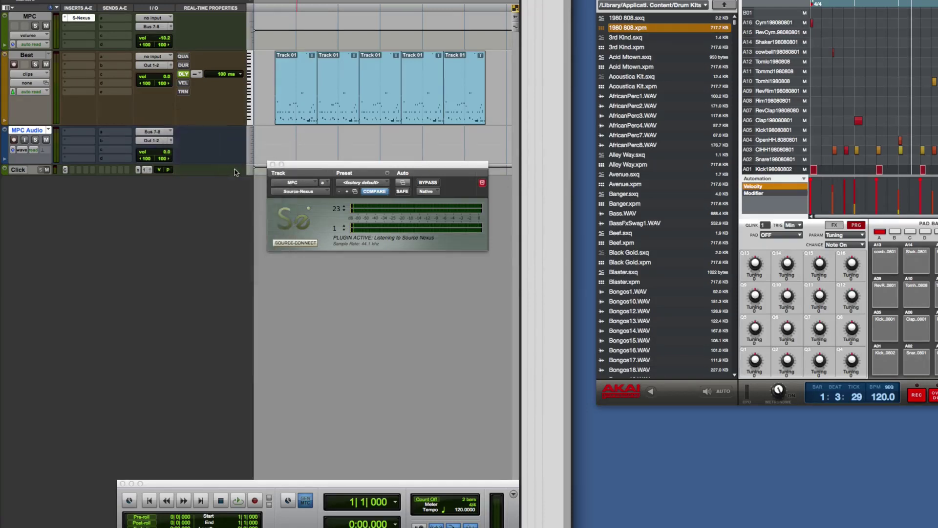
Step: Enable input monitoring on MPC Audio, test playback, and arm the track for recording
click(23, 141)
key(space)
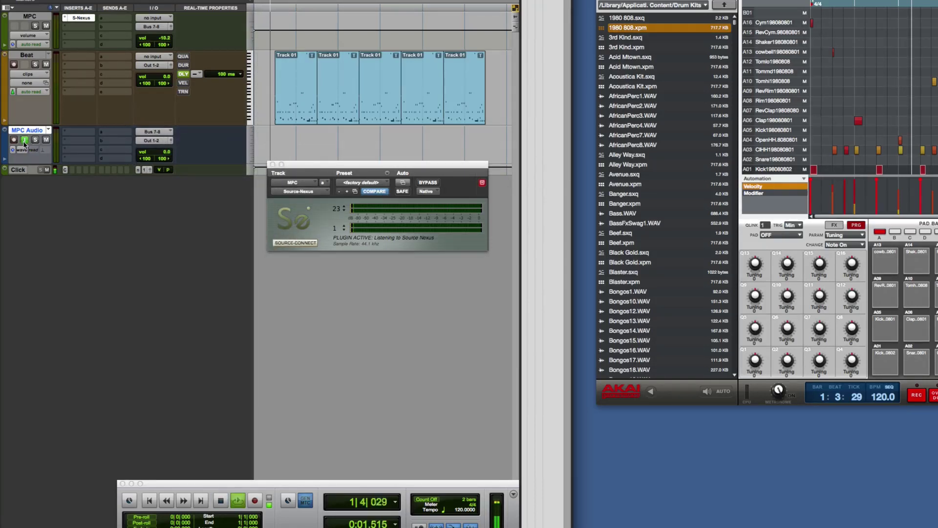
key(space)
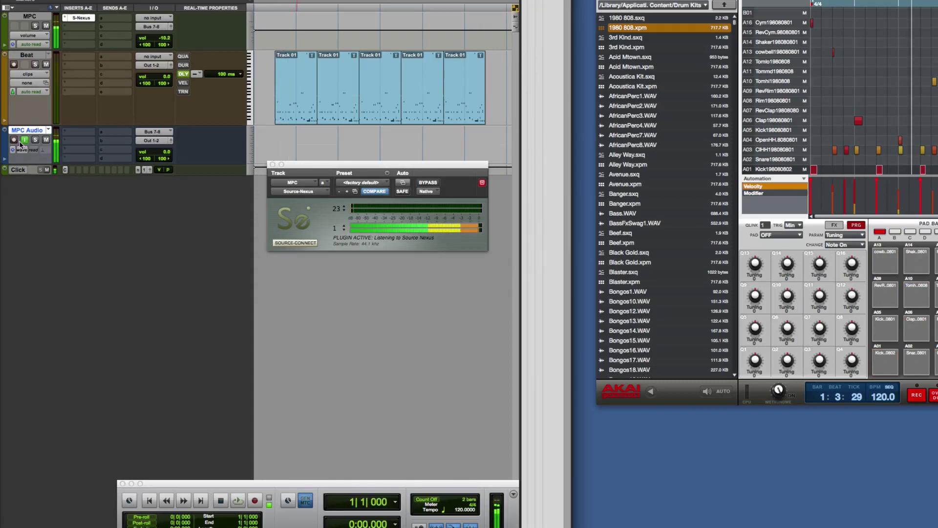
click(14, 140)
Step: Record the MPC beat onto the MPC Audio track, creating clip MPC Audio_02
drag(402, 168, 378, 238)
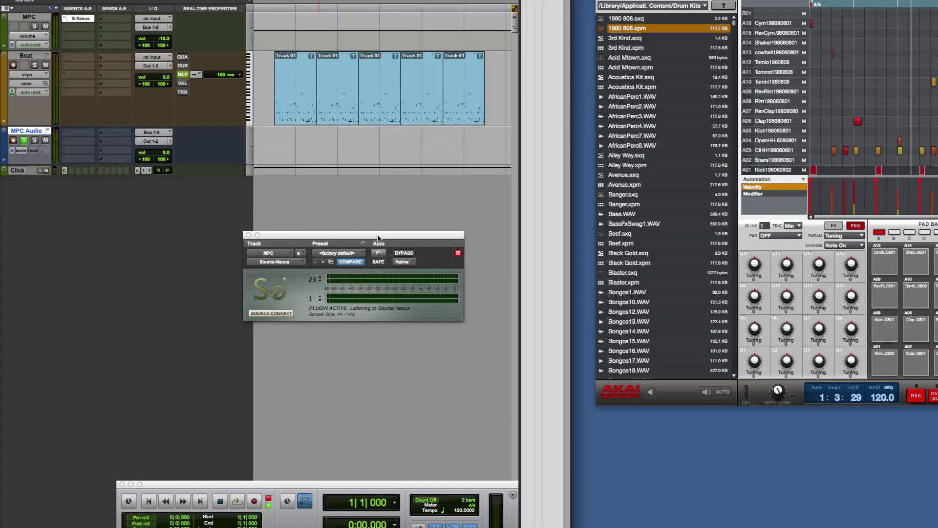
key(F12)
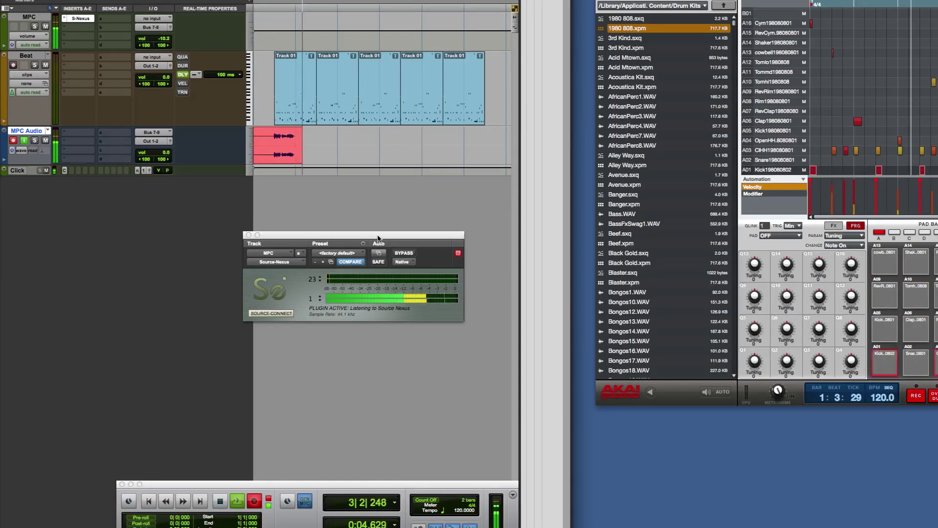
key(space)
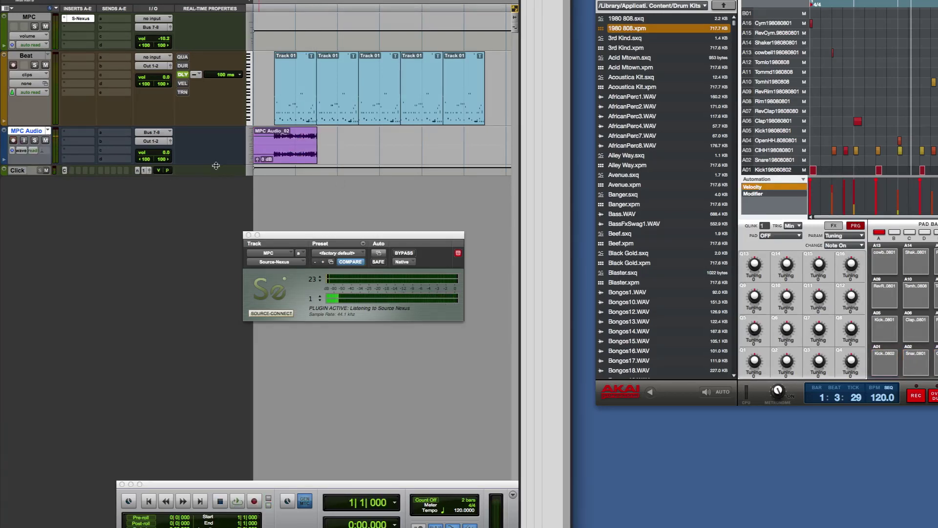
Step: Enlarge the MPC Audio track, zoom in on the timeline, and play back the recorded clip
drag(216, 165, 216, 301)
drag(309, 235, 293, 359)
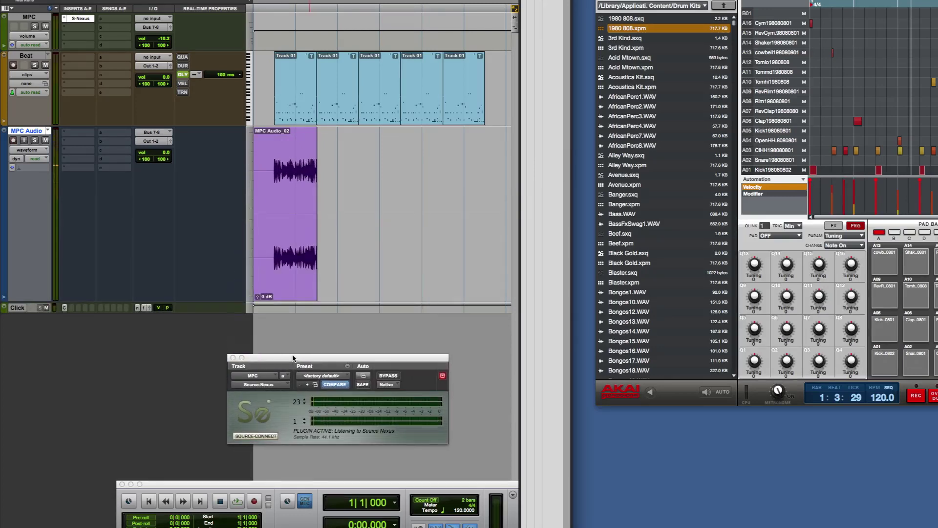
key(super+bracketright)
scroll(323, 326, right, 3)
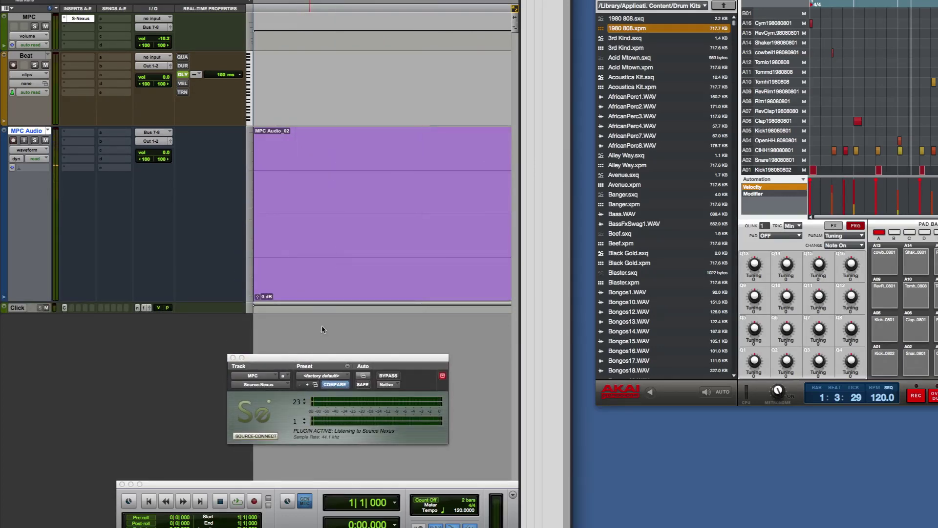
scroll(372, 270, left, 1)
key(space)
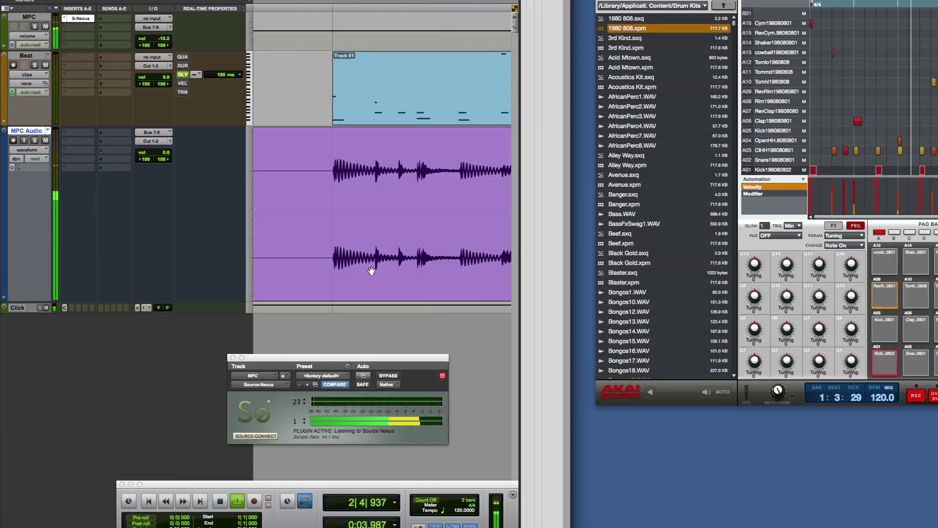
key(space)
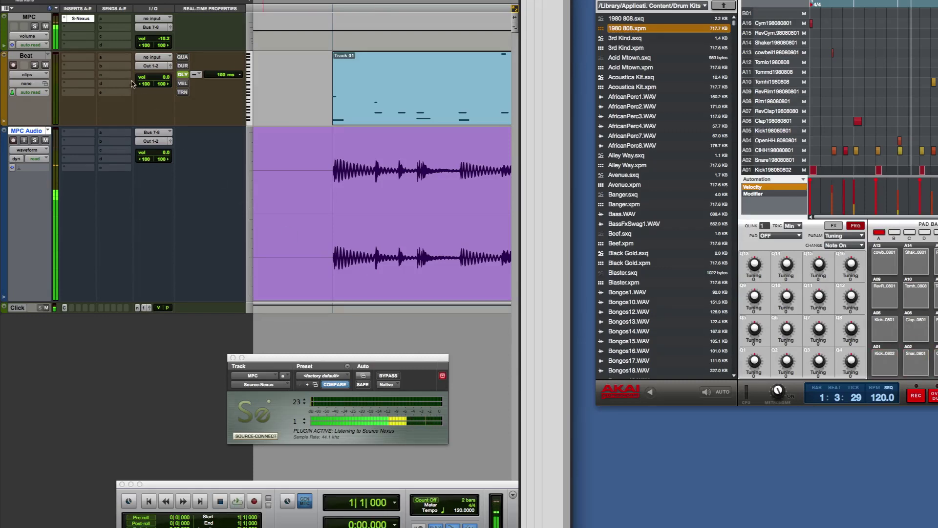
Step: Leave the MPC output routing unchanged and set MPC Audio's volume to about -7.8 dB
click(153, 26)
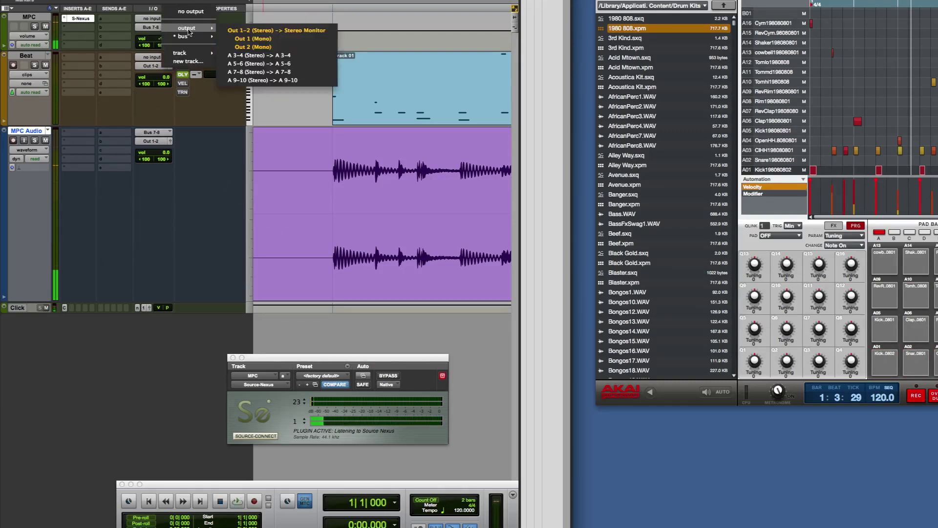
click(167, 84)
drag(158, 156, 157, 182)
drag(159, 150, 161, 137)
Step: Stop playback, move the insertion point to bar 2, and zoom out to the whole session
key(space)
key(Tab)
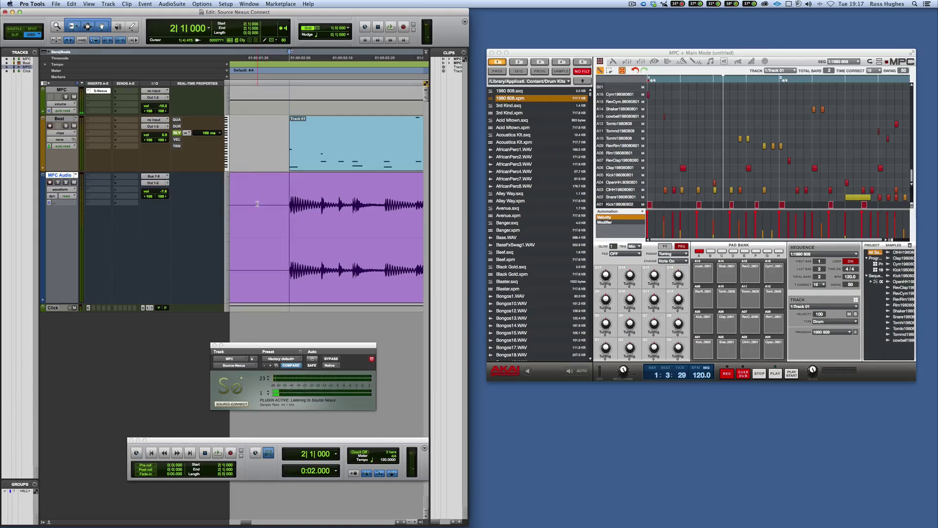
key(super+bracketleft)
key(super+bracketleft)
key(super+bracketleft)
key(super+bracketleft)
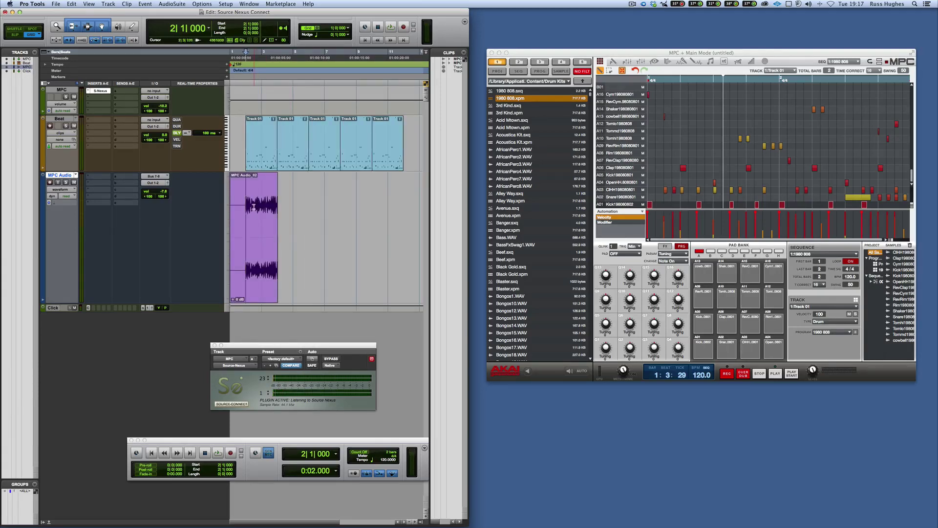